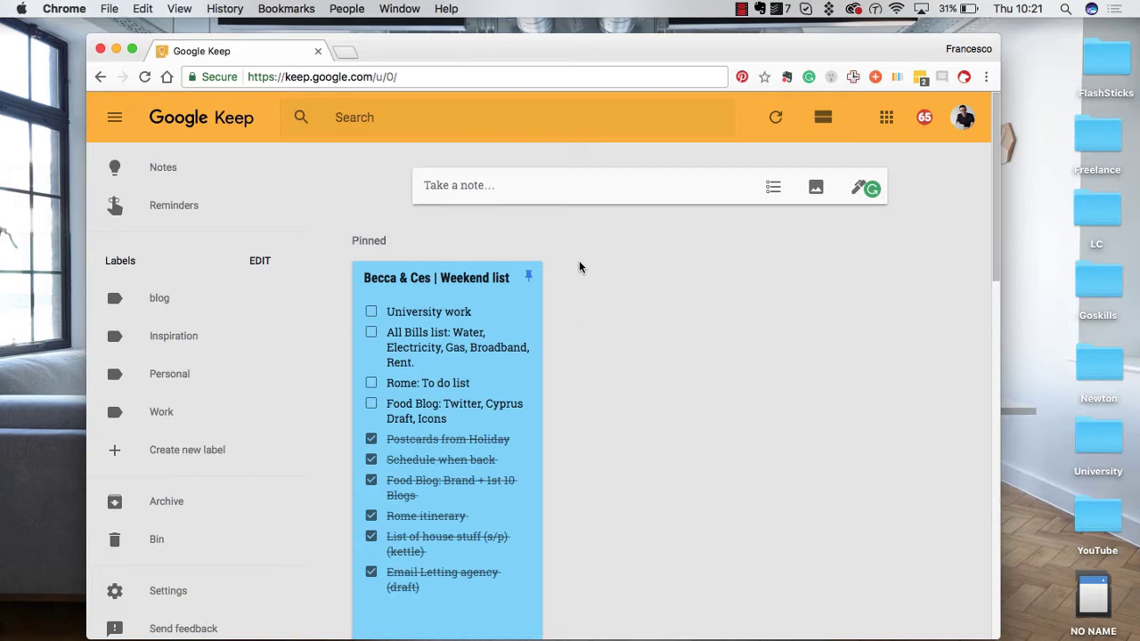
Create a new note titled "Checklist for vacation"
{"action": "scroll", "coordinate": [579, 267], "scroll_direction": "down", "scroll_amount": 5}
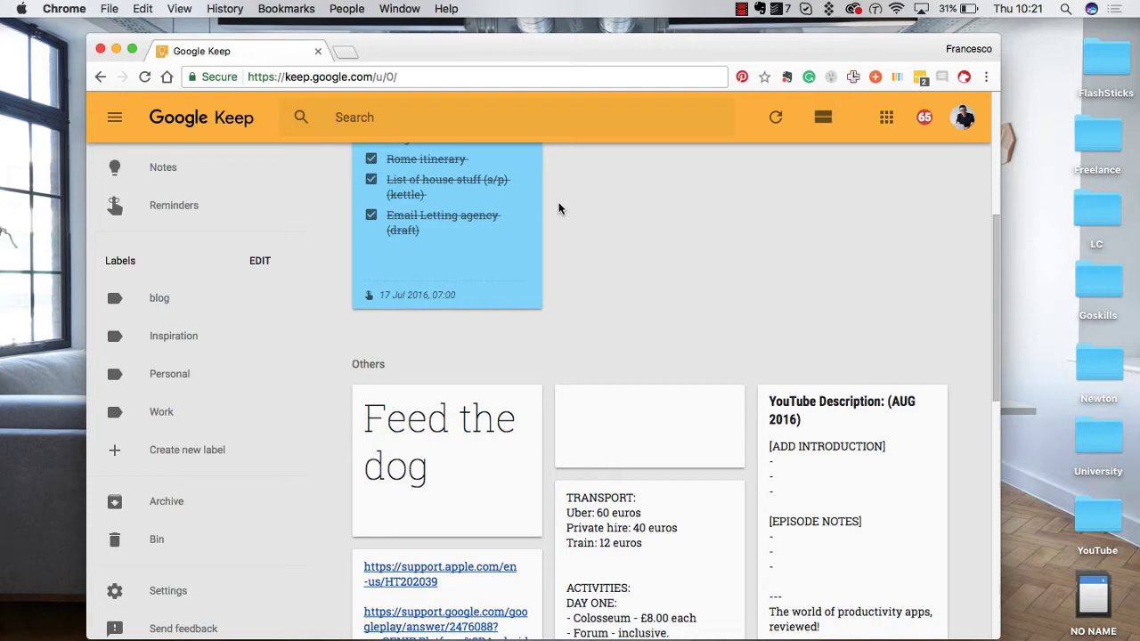
{"action": "scroll", "coordinate": [558, 210], "scroll_direction": "up", "scroll_amount": 5}
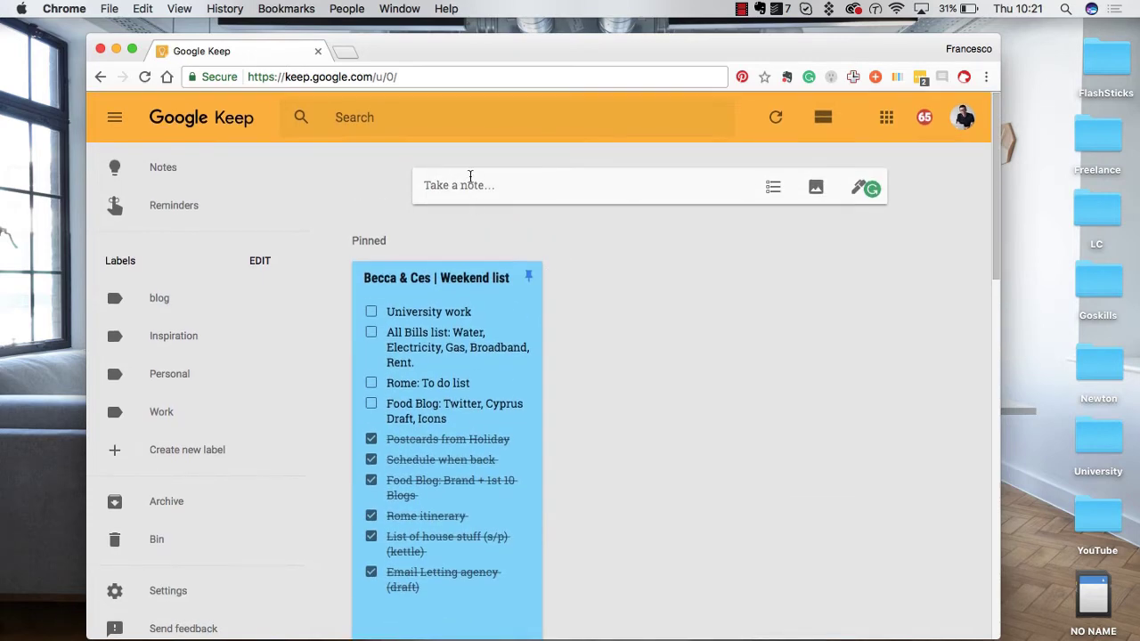
{"action": "left_click", "coordinate": [471, 182]}
{"action": "left_click", "coordinate": [458, 192]}
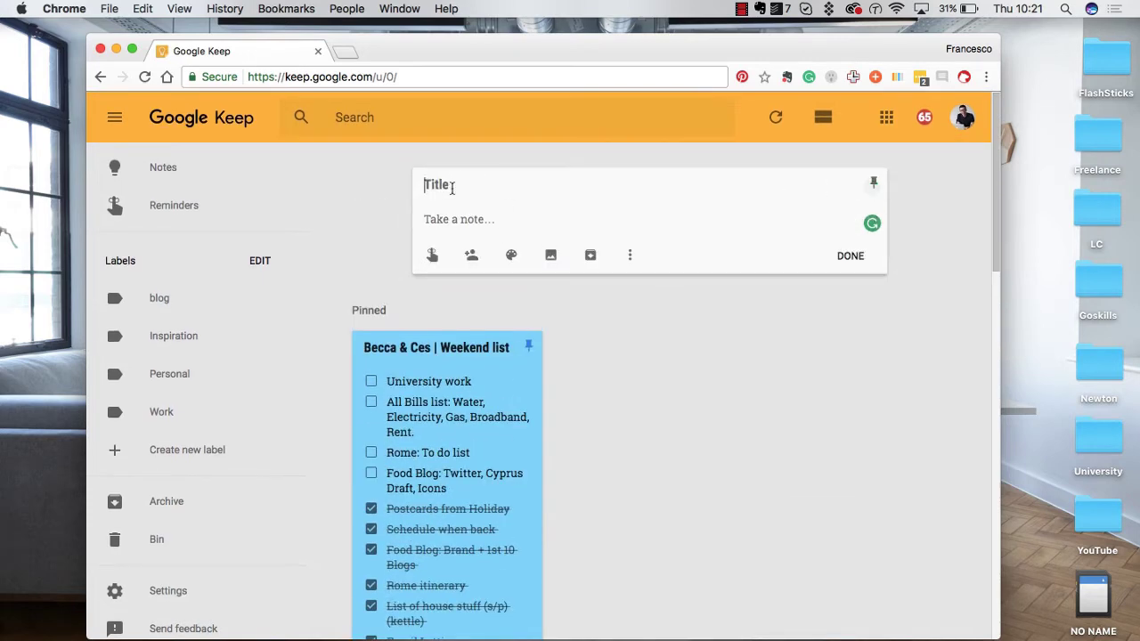
{"action": "type", "text": "Checklist fot"}
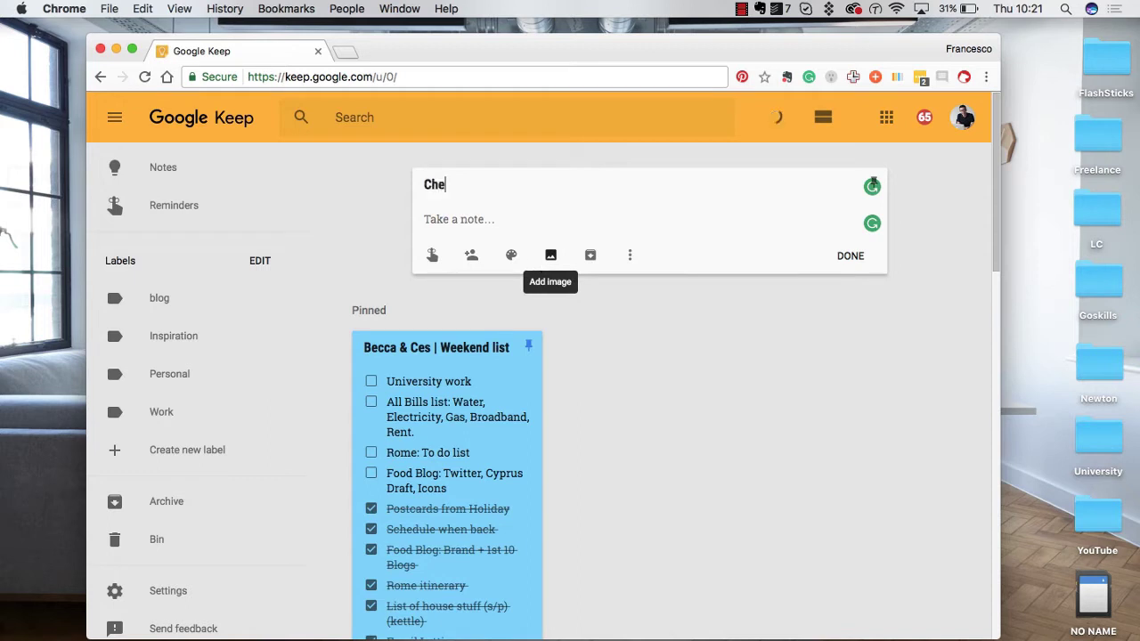
{"action": "key", "text": "BackSpace"}
{"action": "key", "text": "BackSpace"}
{"action": "type", "text": "r vacation"}
{"action": "key", "text": "Return"}
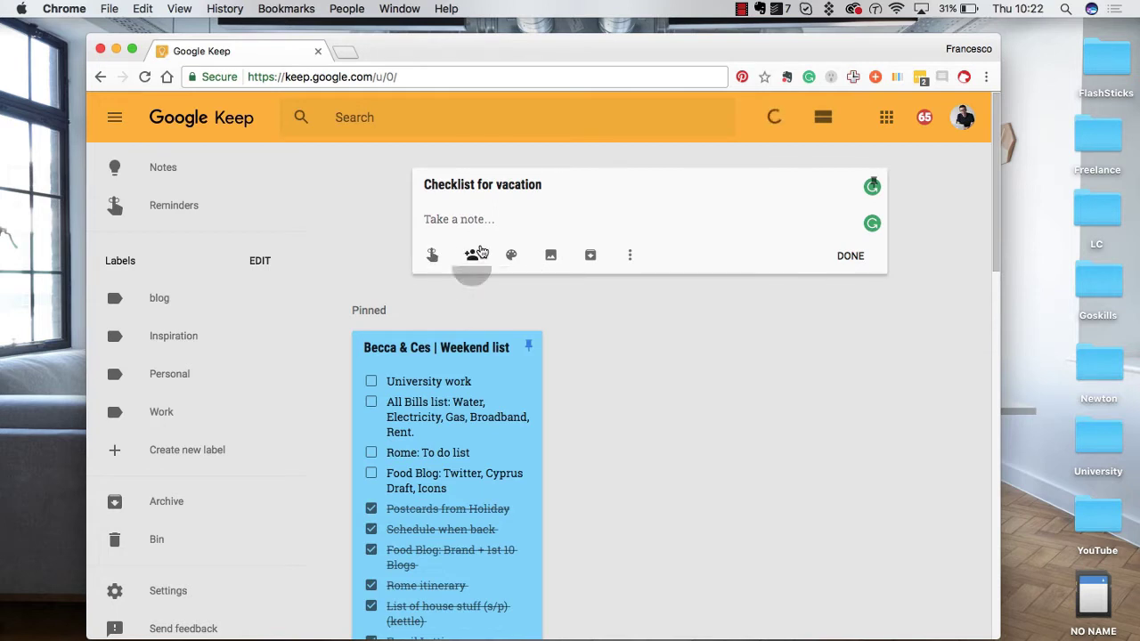
Try blue and teal backgrounds on the vacation note, and settle on yellow
{"action": "mouse_move", "coordinate": [504, 257]}
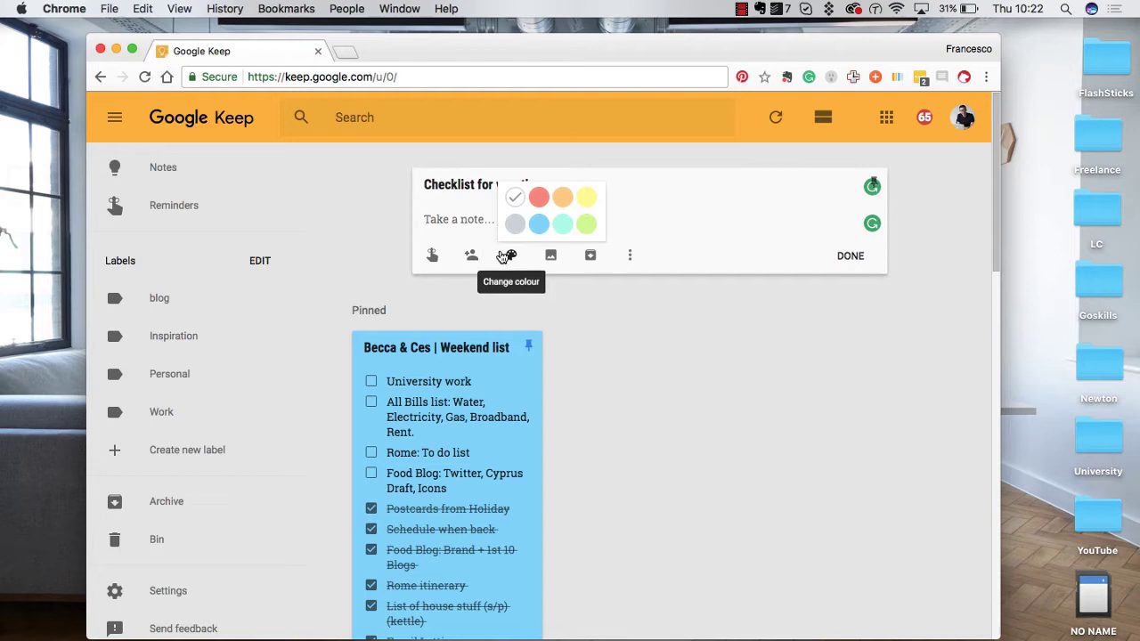
{"action": "left_click", "coordinate": [539, 224]}
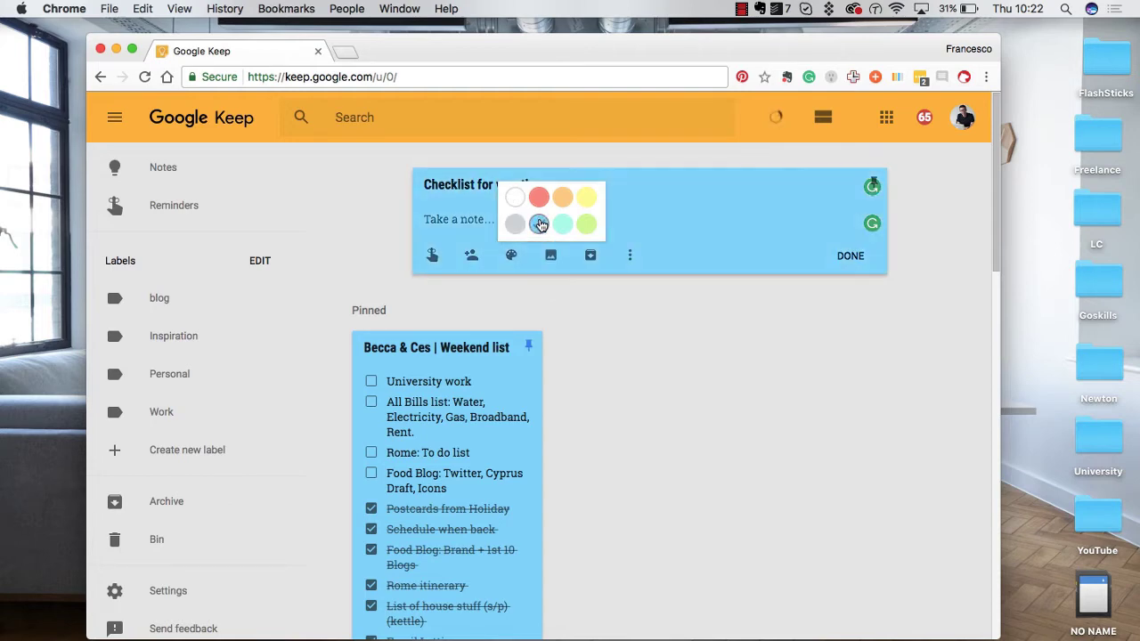
{"action": "left_click", "coordinate": [563, 225]}
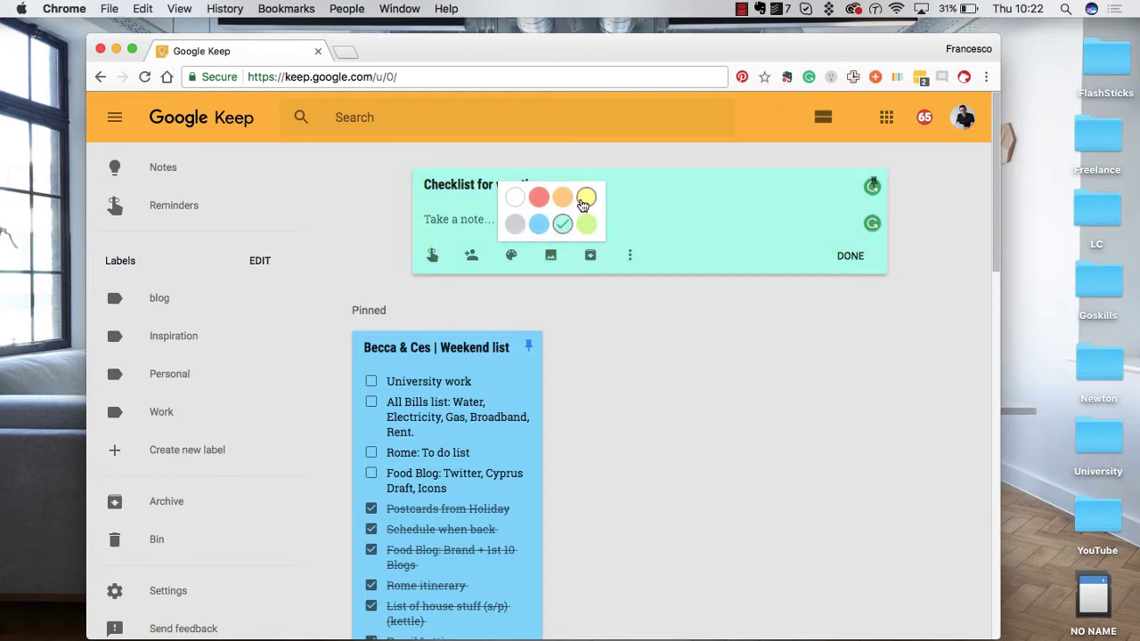
{"action": "left_click", "coordinate": [586, 199]}
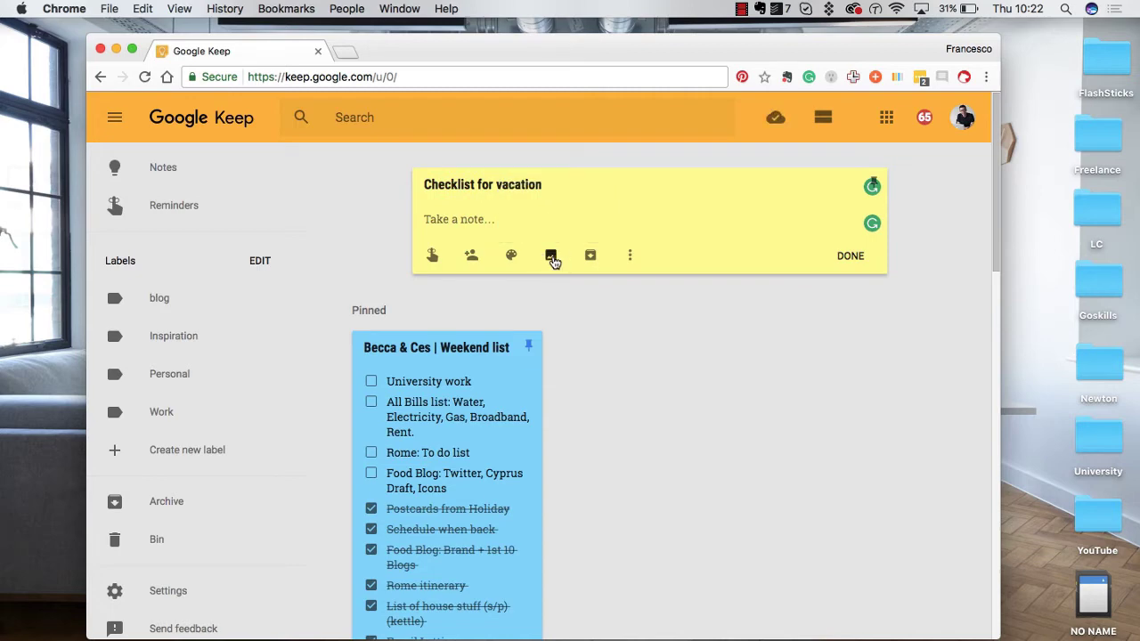
Create a new label named "holiday" and assign it to the vacation checklist note
{"action": "left_click", "coordinate": [630, 256]}
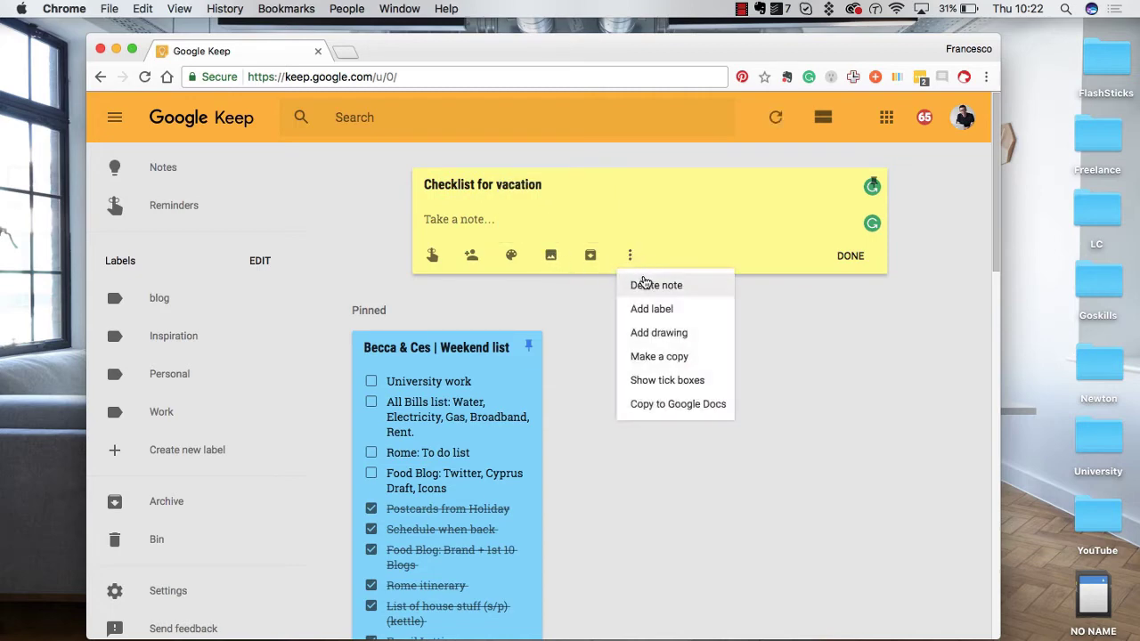
{"action": "left_click", "coordinate": [652, 310]}
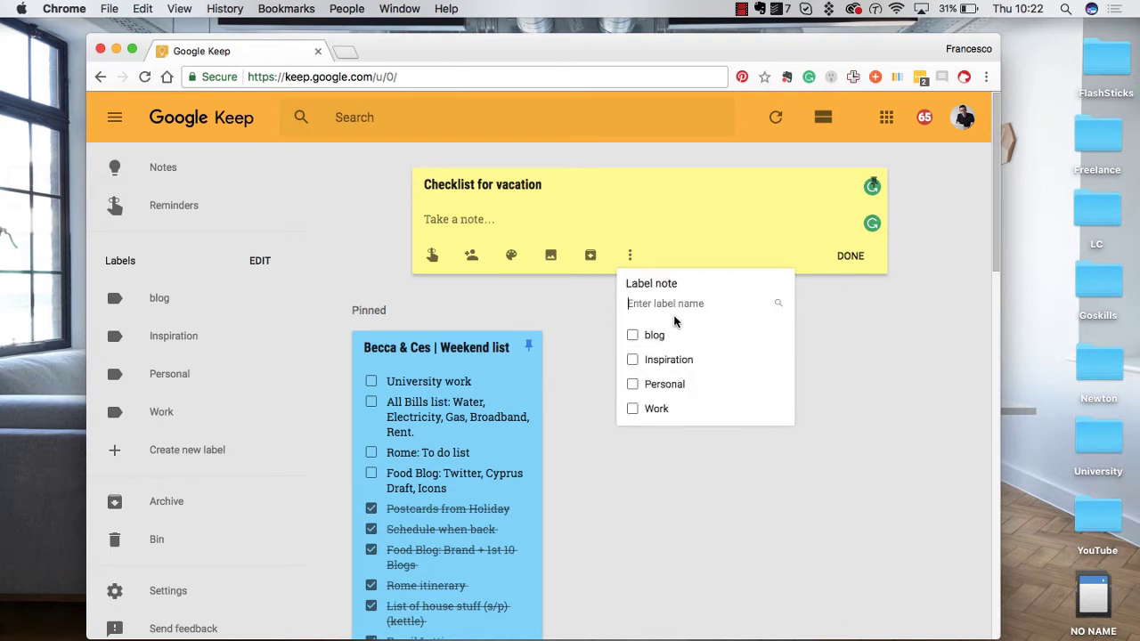
{"action": "type", "text": "holiday"}
{"action": "key", "text": "Return"}
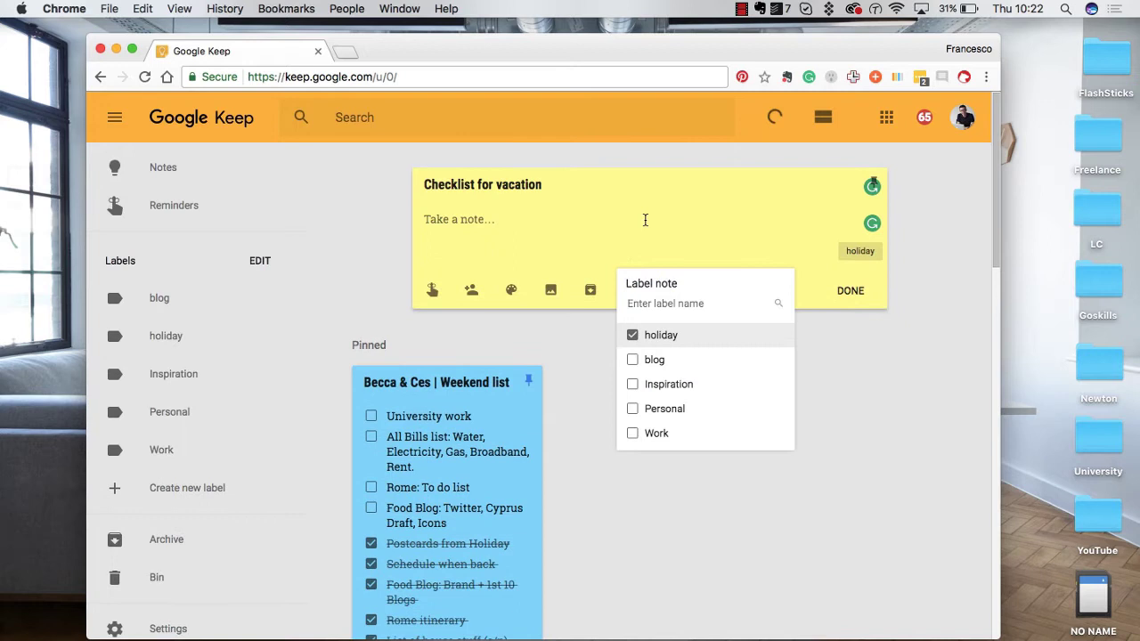
{"action": "left_click", "coordinate": [644, 220]}
{"action": "left_click", "coordinate": [634, 292]}
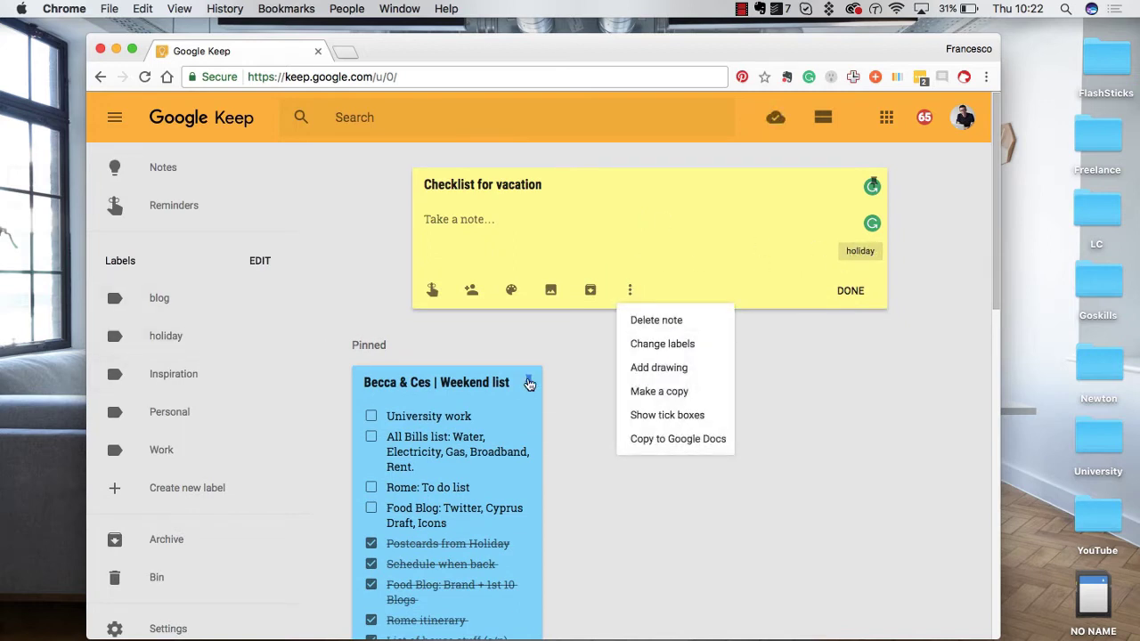
{"action": "left_click", "coordinate": [655, 370]}
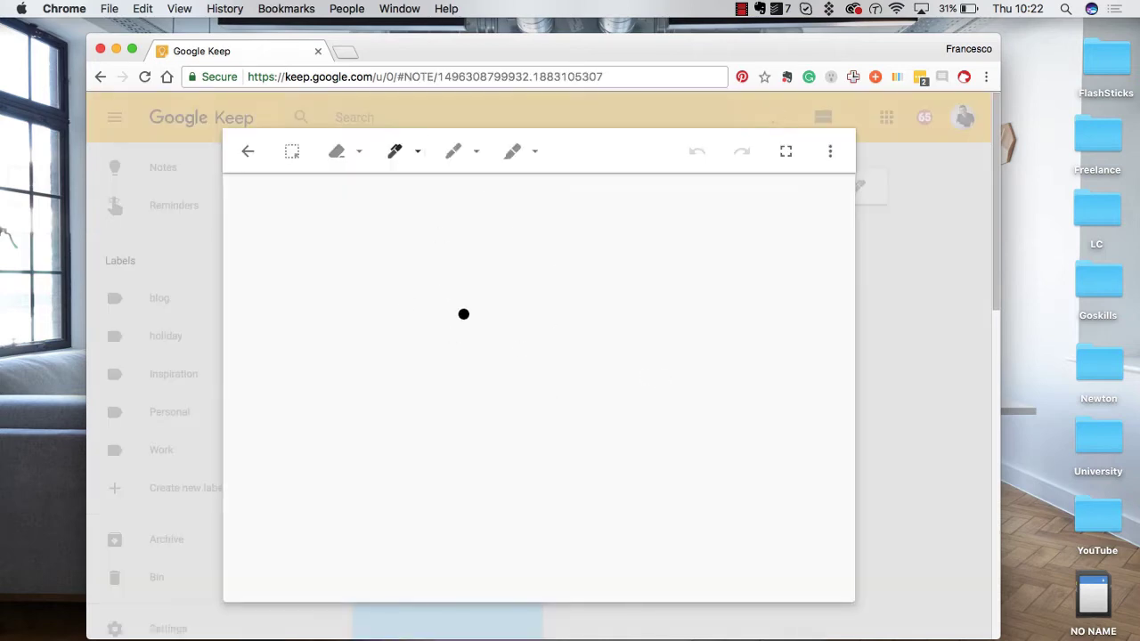
{"action": "left_click", "coordinate": [249, 154]}
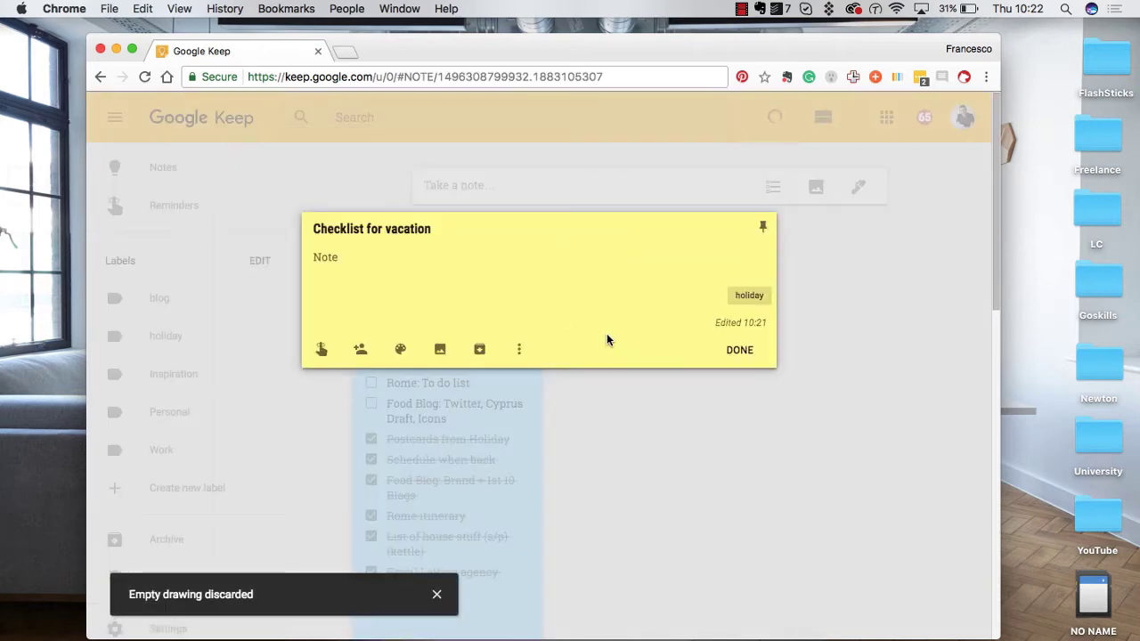
Show tick boxes on the vacation note and add "Pack Sun lotion" as its first list item
{"action": "left_click", "coordinate": [518, 348]}
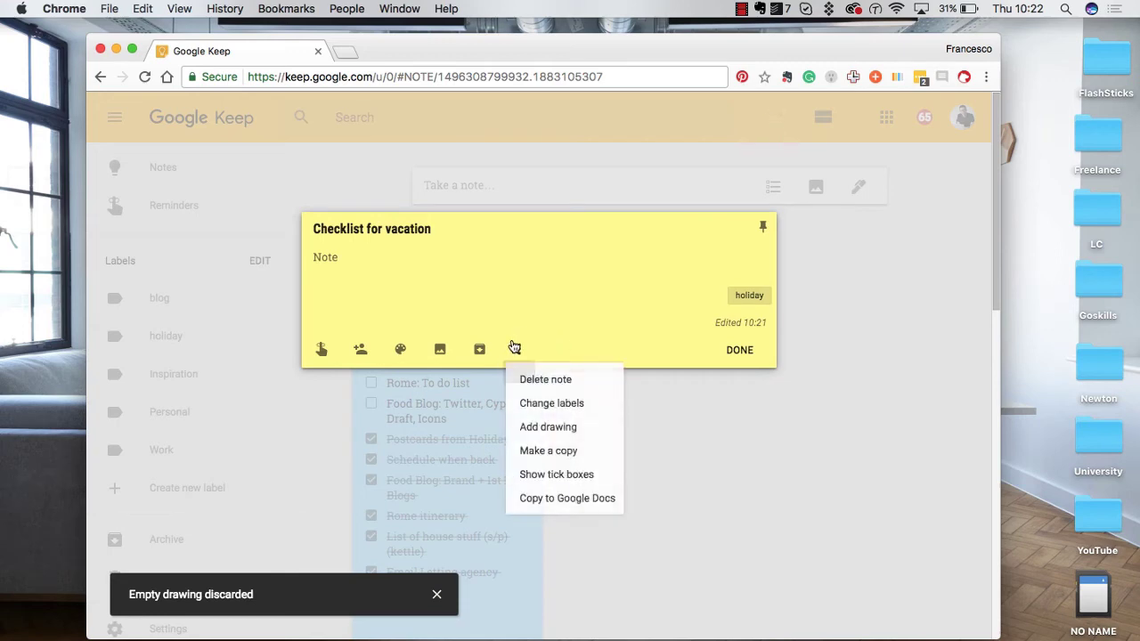
{"action": "left_click", "coordinate": [582, 473]}
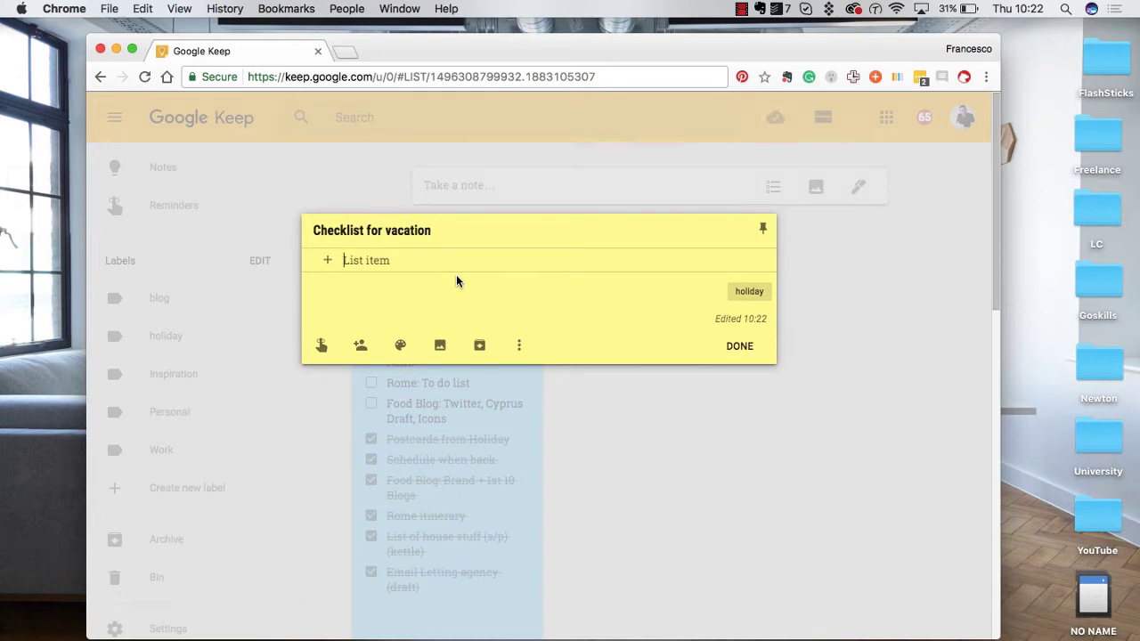
{"action": "type", "text": "Pa"}
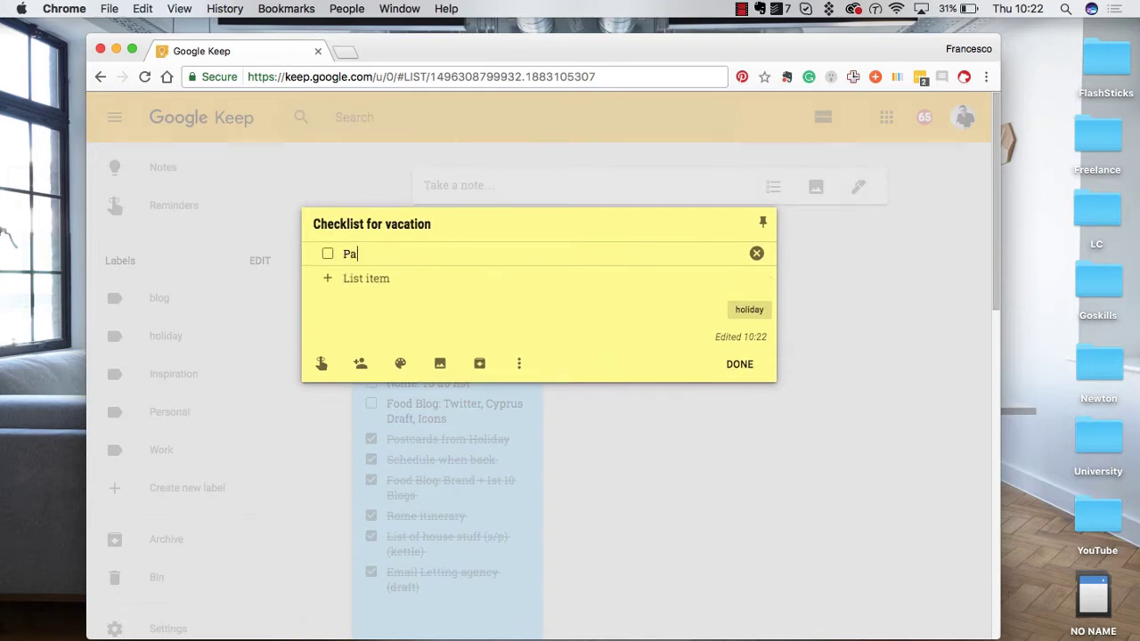
{"action": "type", "text": "ck Sun lotion"}
{"action": "key", "text": "Return"}
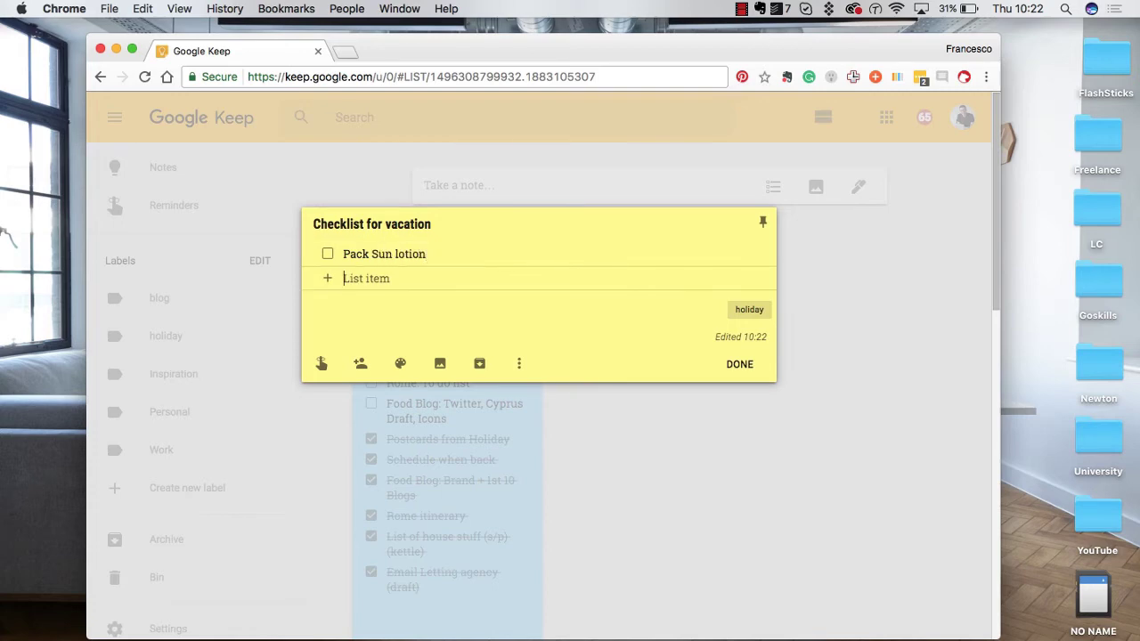
Add "Passport" as the second item of the vacation checklist and close the note
{"action": "type", "text": "M"}
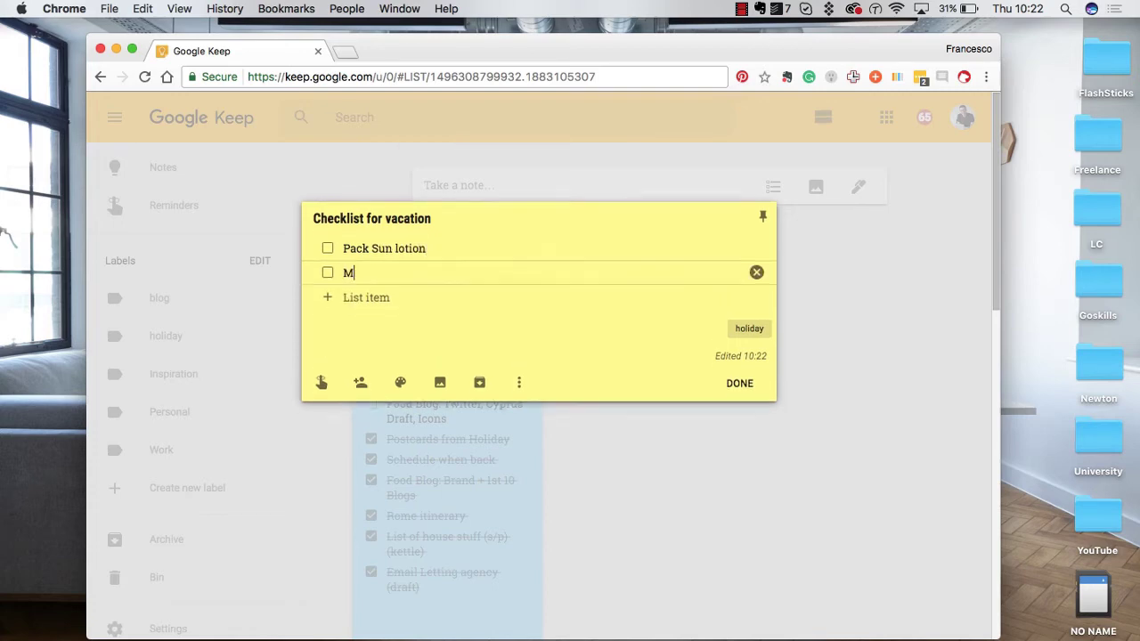
{"action": "type", "text": "ake sure I have a pas"}
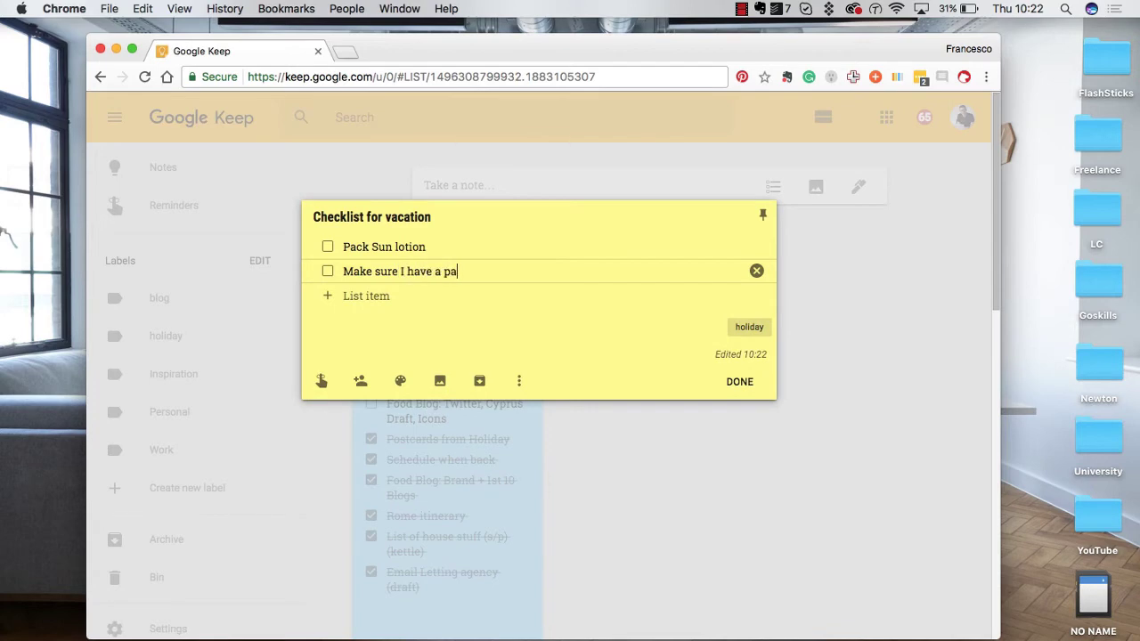
{"action": "key", "text": "super+a"}
{"action": "type", "text": "Passport"}
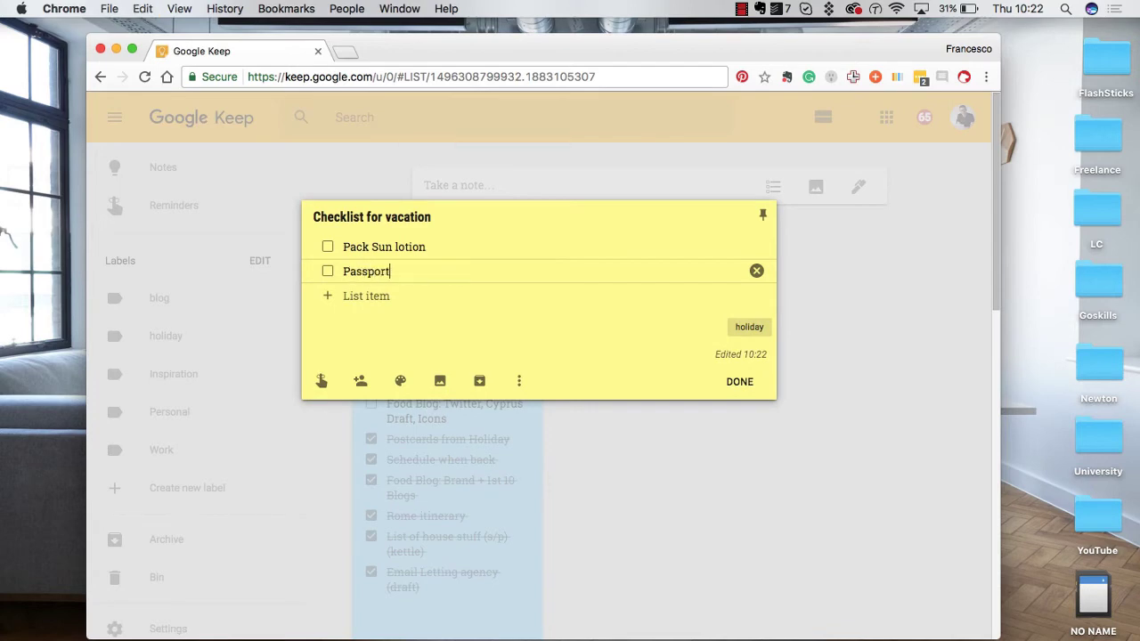
{"action": "left_click", "coordinate": [881, 291]}
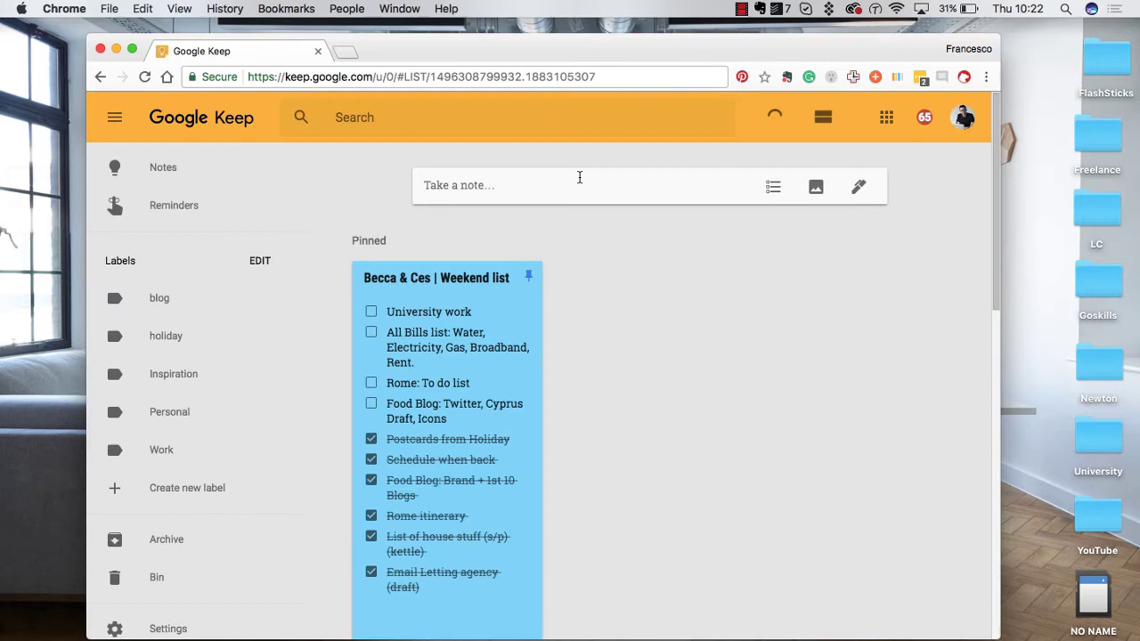
Look through the saved notes in the Others section and return to the pinned weekend list
{"action": "scroll", "coordinate": [619, 287], "scroll_direction": "down", "scroll_amount": 5}
{"action": "scroll", "coordinate": [619, 285], "scroll_direction": "down", "scroll_amount": 5}
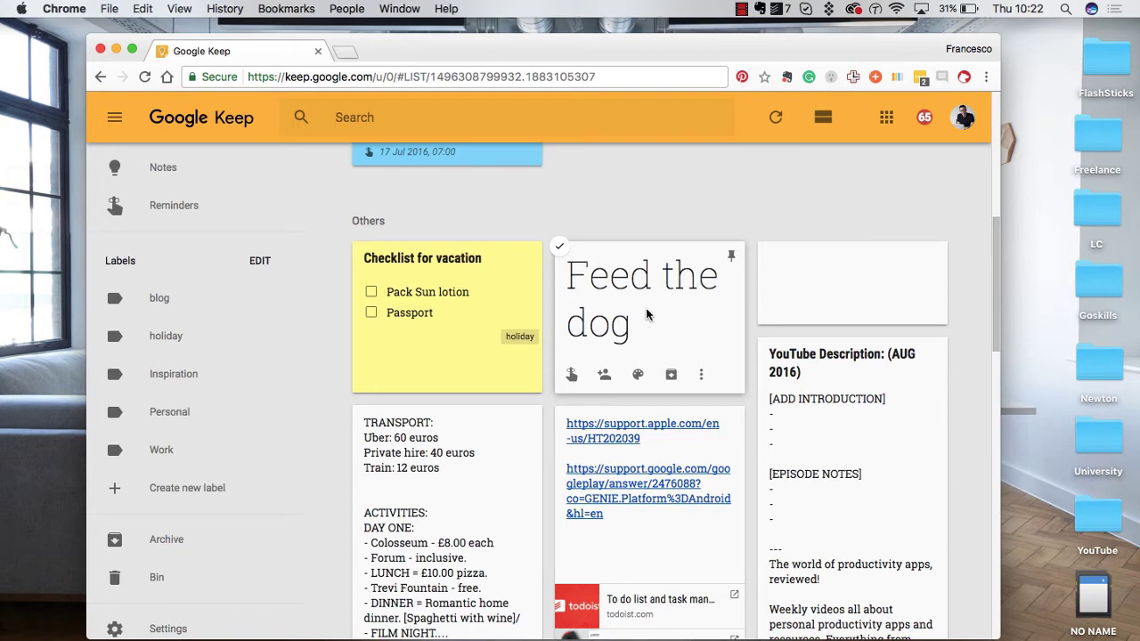
{"action": "scroll", "coordinate": [570, 361], "scroll_direction": "down", "scroll_amount": 4}
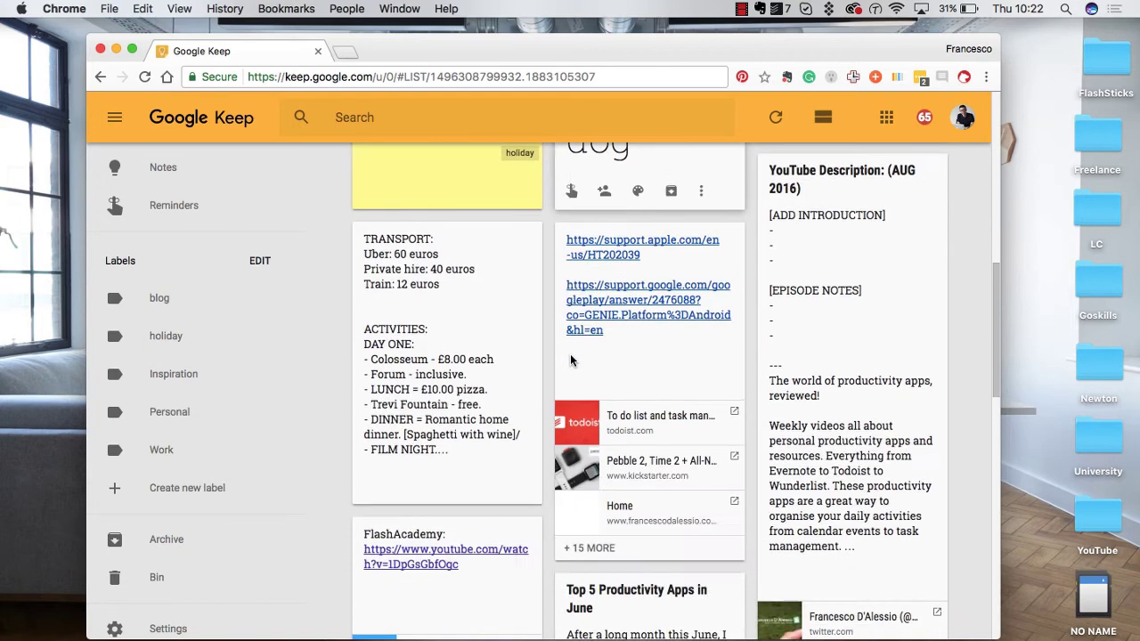
{"action": "scroll", "coordinate": [571, 360], "scroll_direction": "down", "scroll_amount": 4}
{"action": "scroll", "coordinate": [571, 360], "scroll_direction": "up", "scroll_amount": 5}
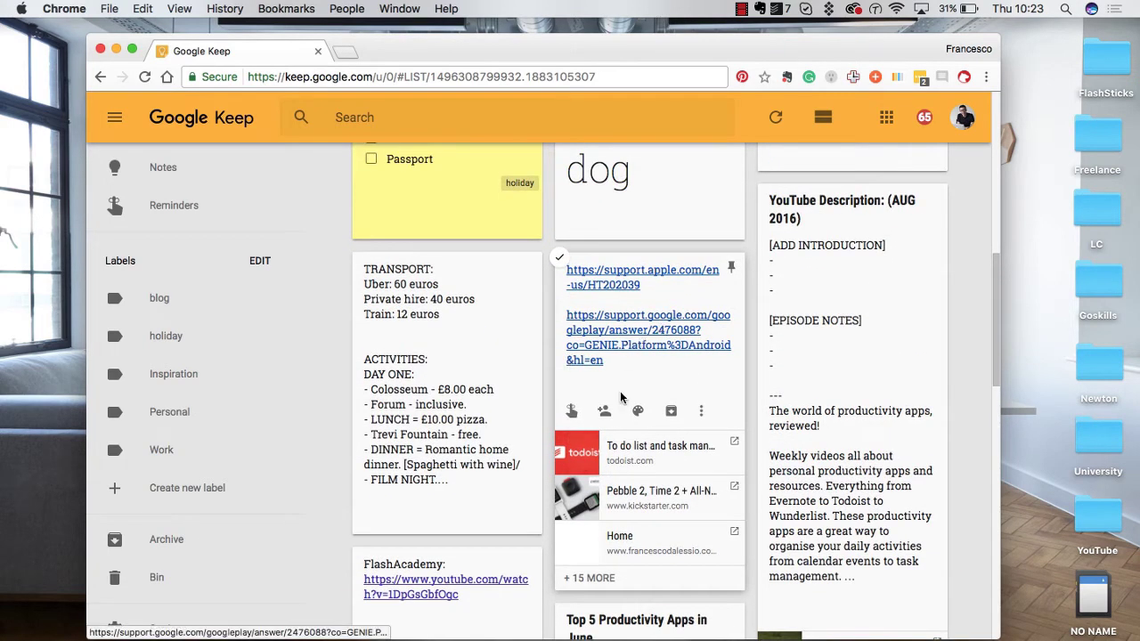
{"action": "scroll", "coordinate": [652, 382], "scroll_direction": "down", "scroll_amount": 5}
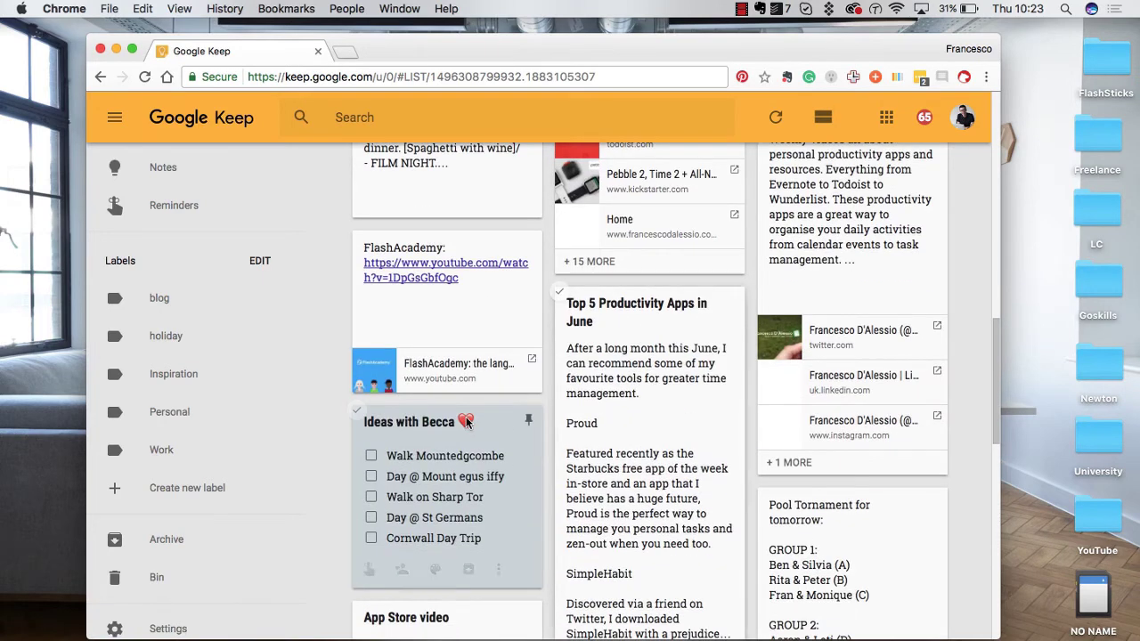
{"action": "scroll", "coordinate": [651, 379], "scroll_direction": "down", "scroll_amount": 1}
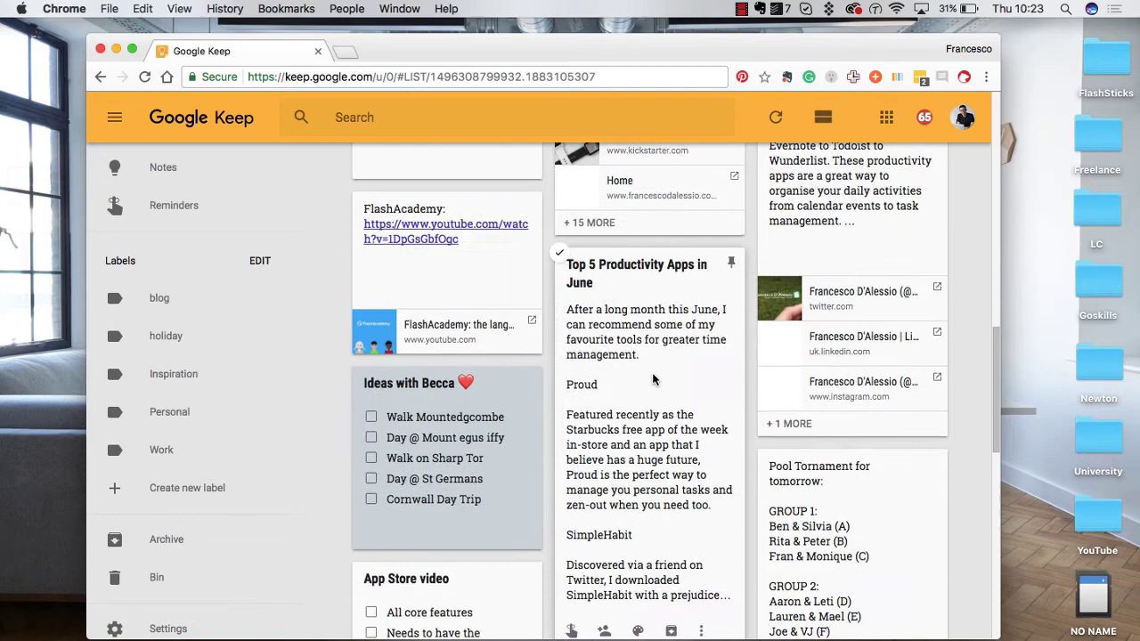
{"action": "scroll", "coordinate": [652, 372], "scroll_direction": "down", "scroll_amount": 3}
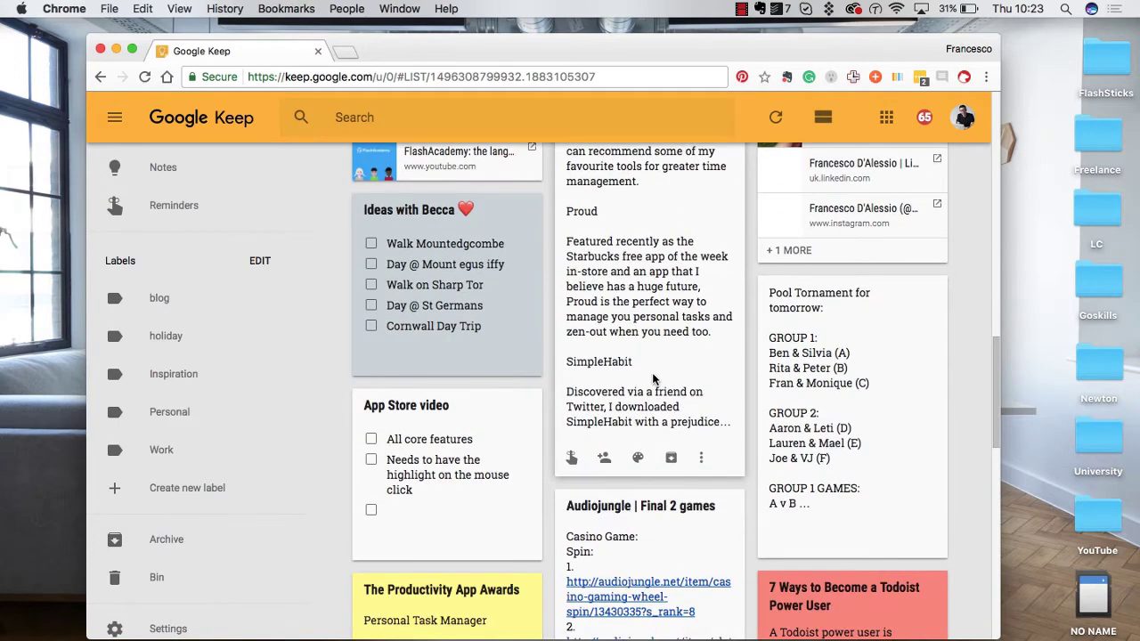
{"action": "scroll", "coordinate": [652, 378], "scroll_direction": "up", "scroll_amount": 15}
{"action": "scroll", "coordinate": [652, 379], "scroll_direction": "up", "scroll_amount": 3}
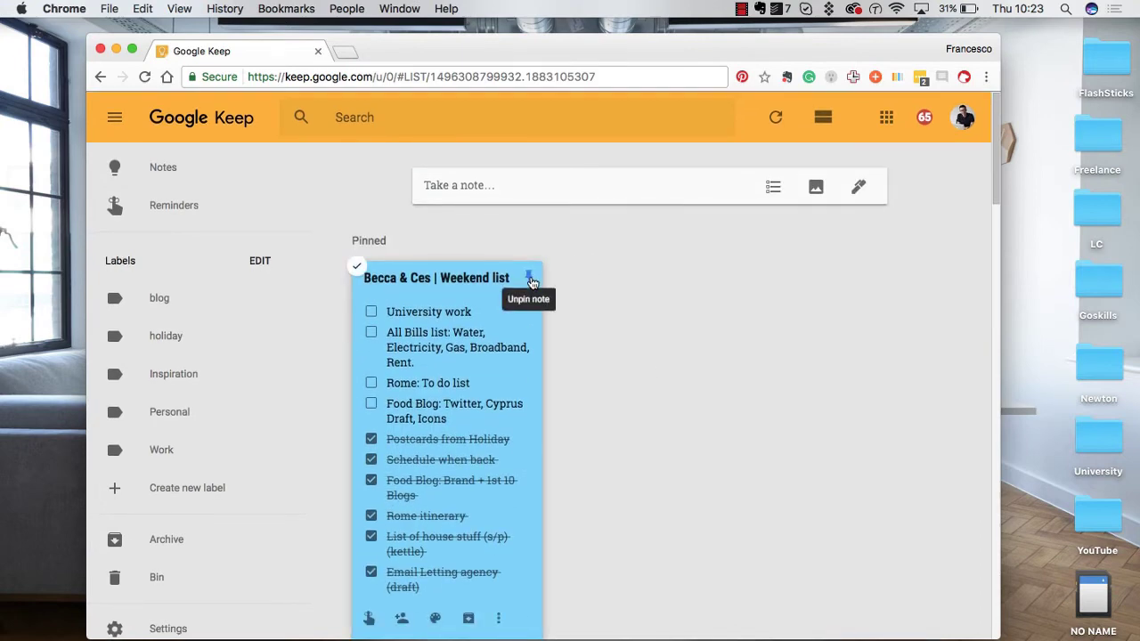
Pin the "Feed the dog" note and view it among the pinned notes
{"action": "scroll", "coordinate": [628, 328], "scroll_direction": "down", "scroll_amount": 8}
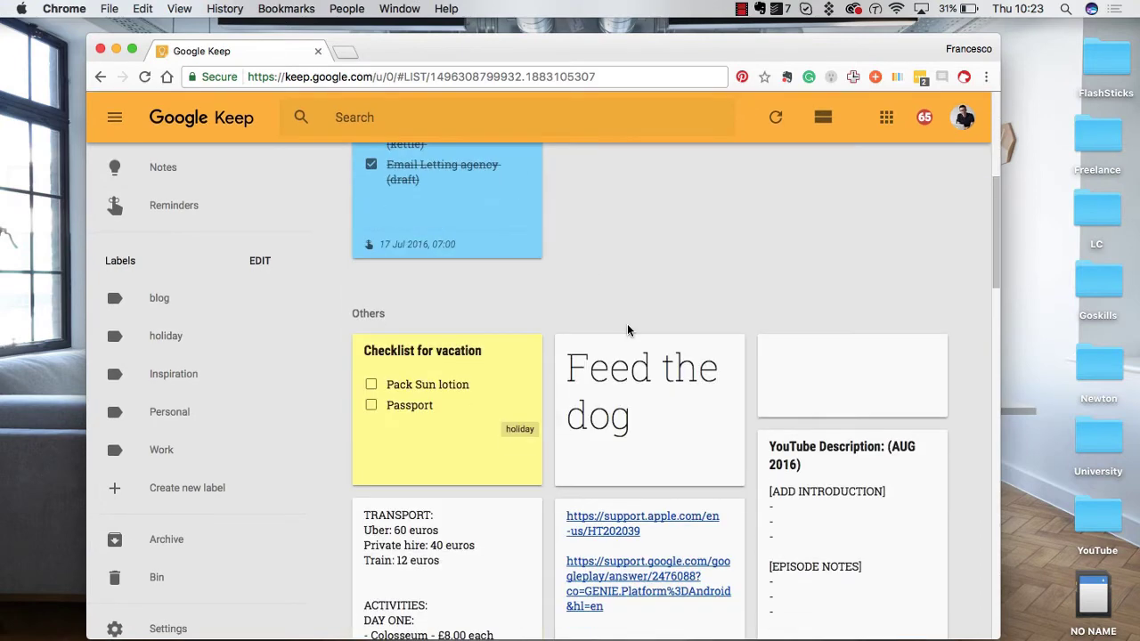
{"action": "left_click", "coordinate": [731, 308]}
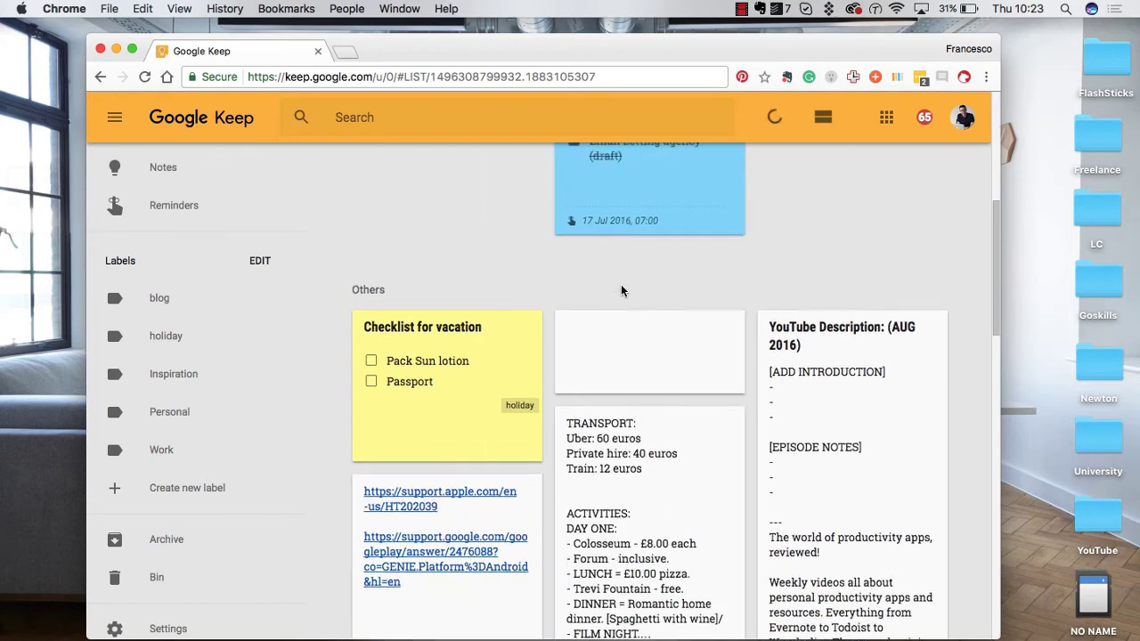
{"action": "scroll", "coordinate": [611, 293], "scroll_direction": "up", "scroll_amount": 8}
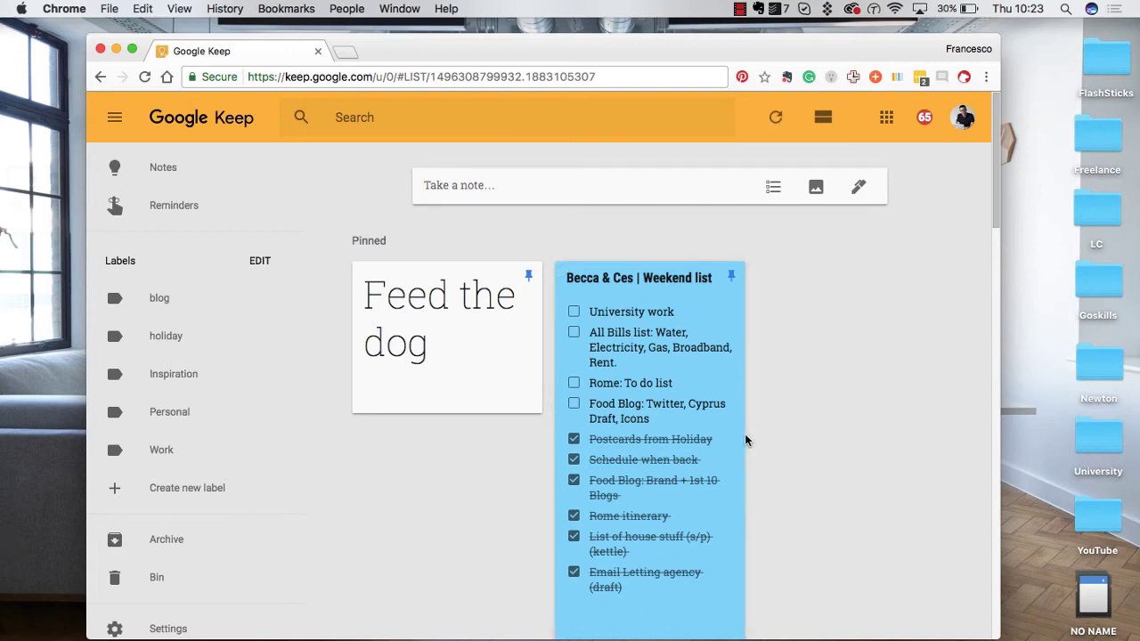
Archive the blank note next to the vacation checklist in the Others section
{"action": "scroll", "coordinate": [744, 434], "scroll_direction": "down", "scroll_amount": 5}
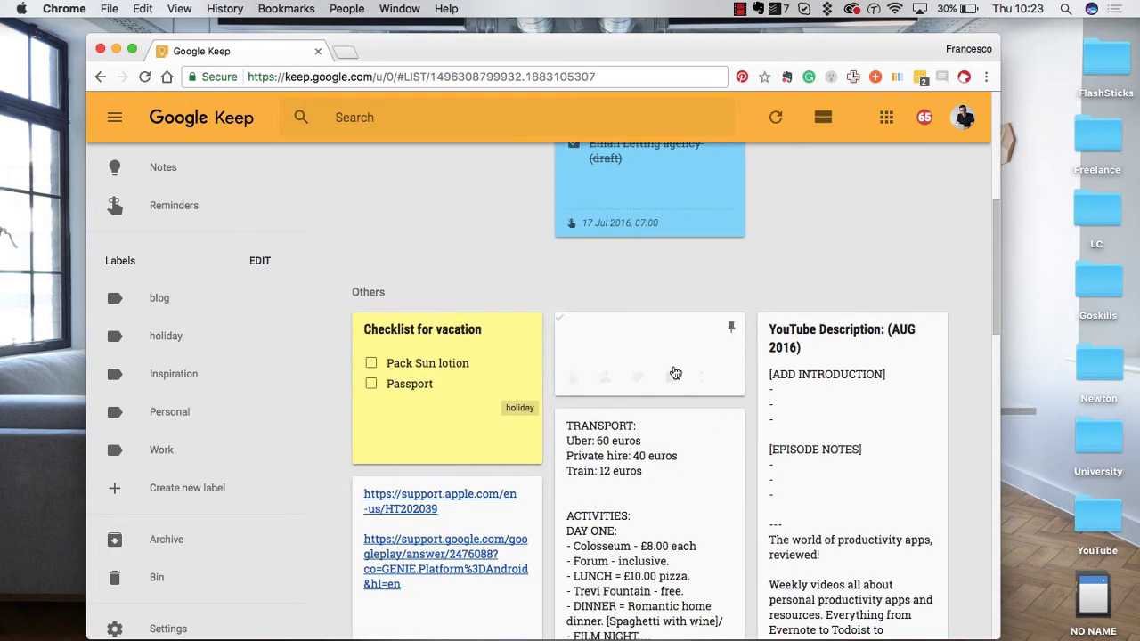
{"action": "left_click", "coordinate": [672, 378]}
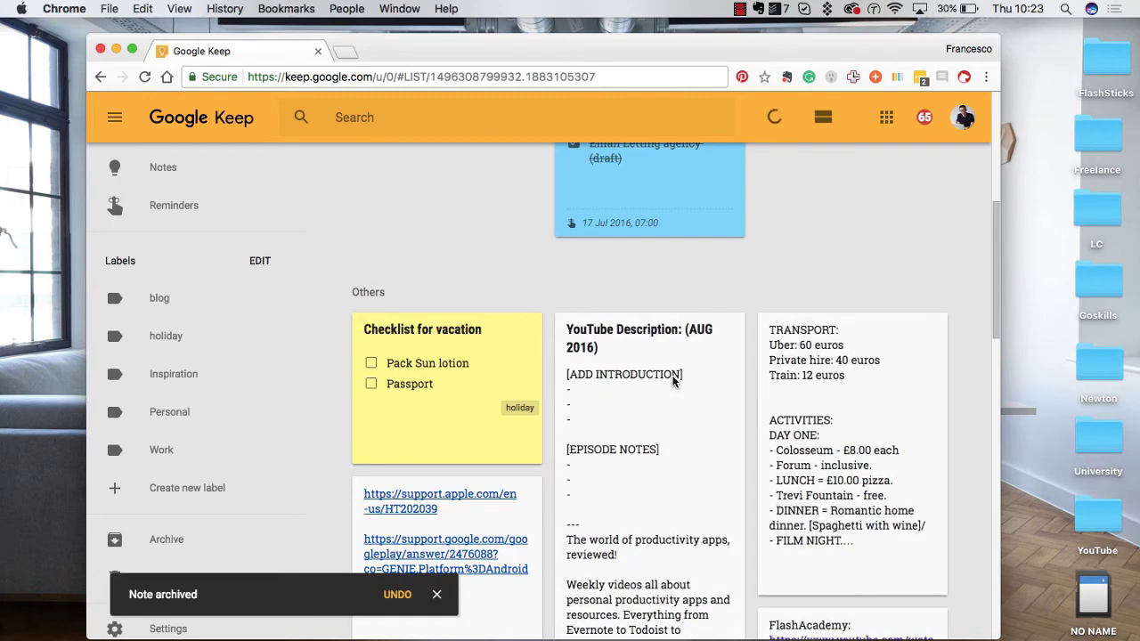
Archive the "YouTube Description: (AUG 2016)" note in the Others section
{"action": "scroll", "coordinate": [761, 423], "scroll_direction": "down", "scroll_amount": 1}
{"action": "scroll", "coordinate": [752, 448], "scroll_direction": "down", "scroll_amount": 3}
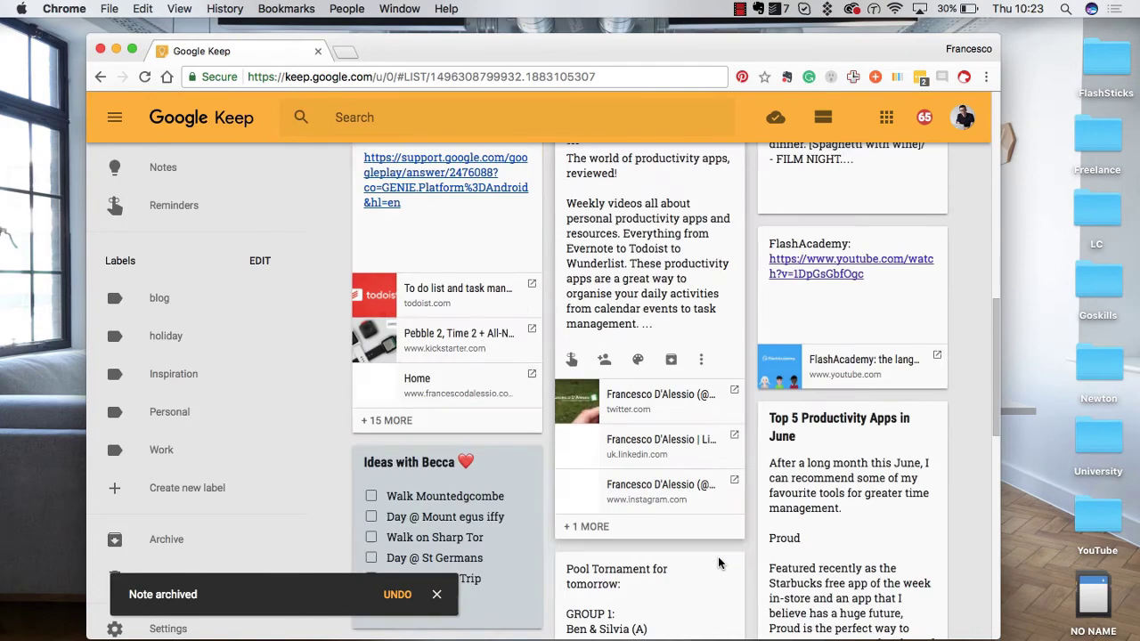
{"action": "left_click", "coordinate": [672, 357]}
{"action": "scroll", "coordinate": [714, 370], "scroll_direction": "up", "scroll_amount": 5}
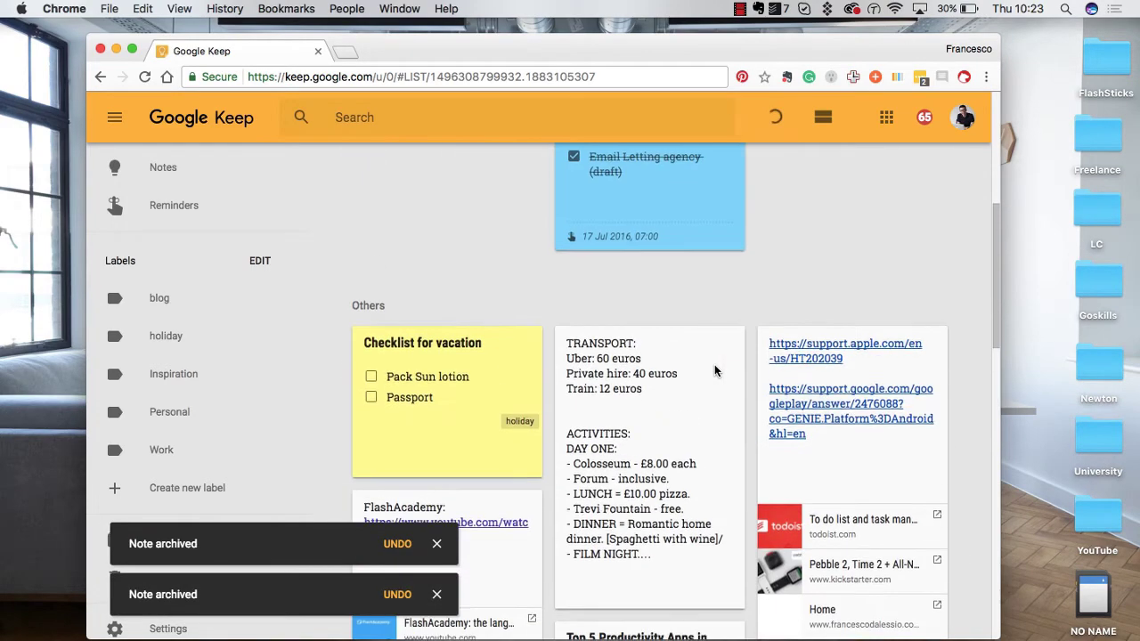
Open the note search and show only the notes in the Books category under Things
{"action": "scroll", "coordinate": [153, 370], "scroll_direction": "down", "scroll_amount": 2}
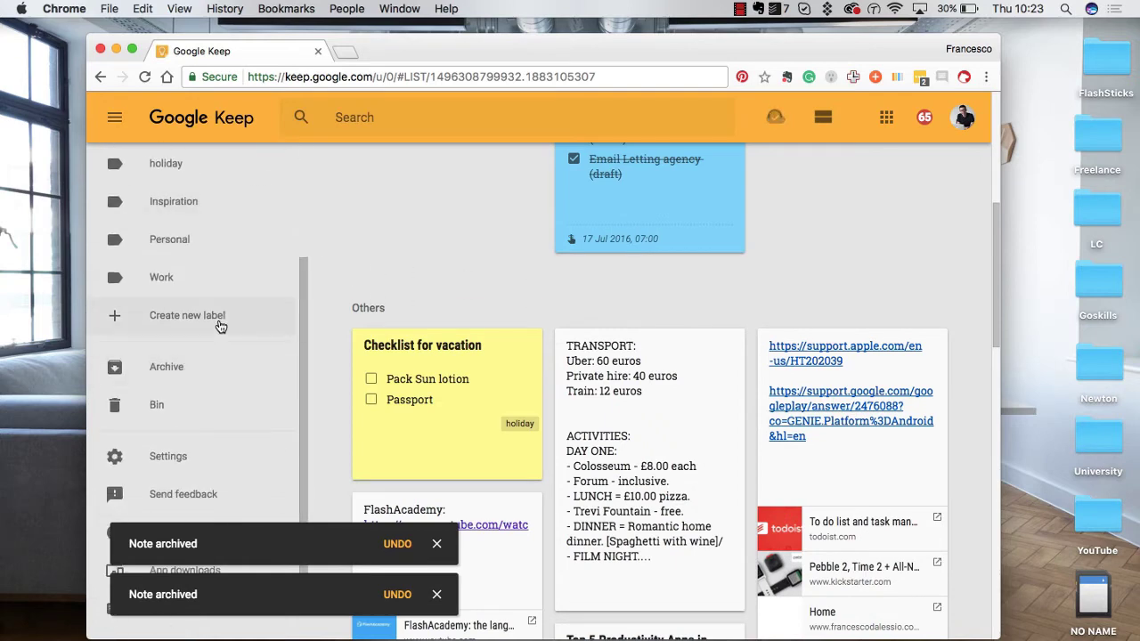
{"action": "scroll", "coordinate": [219, 323], "scroll_direction": "up", "scroll_amount": 5}
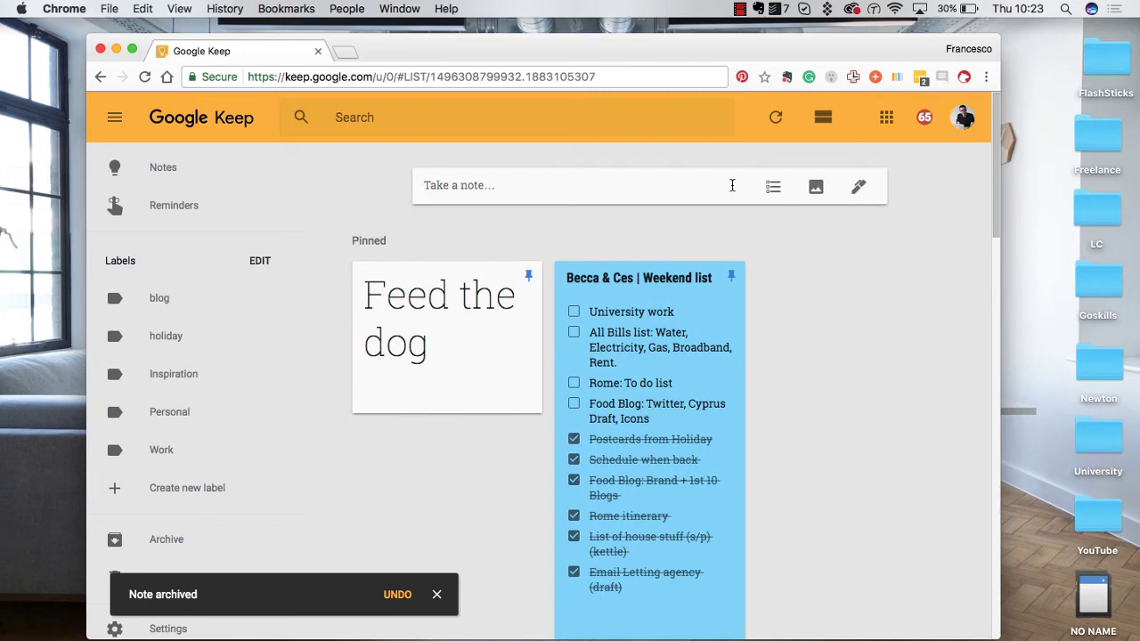
{"action": "left_click", "coordinate": [546, 117]}
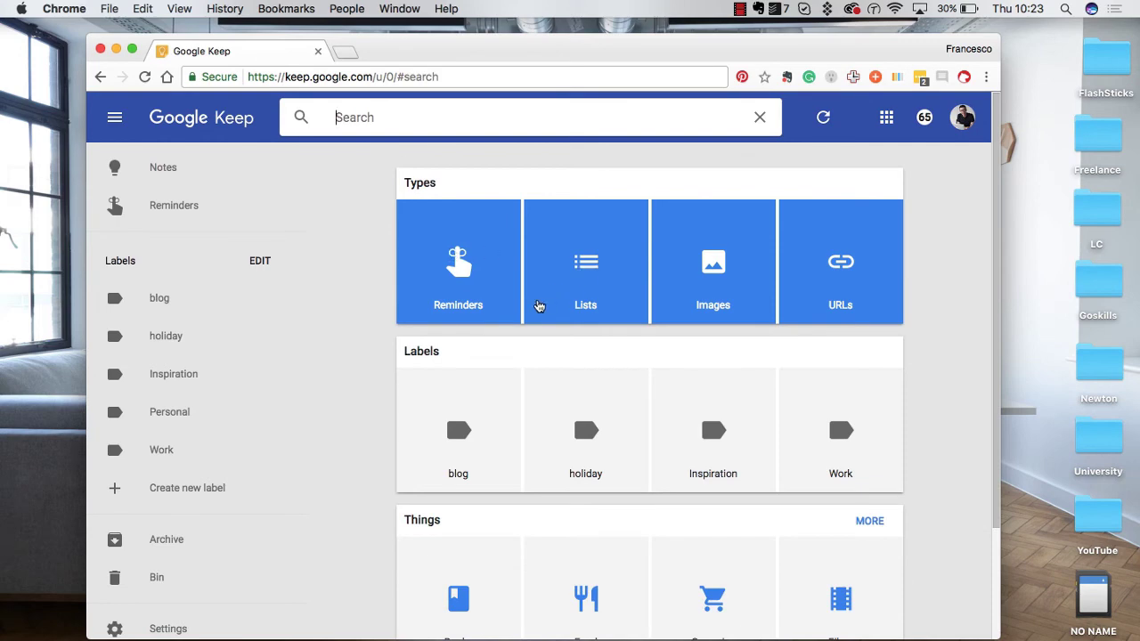
{"action": "scroll", "coordinate": [499, 364], "scroll_direction": "down", "scroll_amount": 3}
{"action": "left_click", "coordinate": [472, 452]}
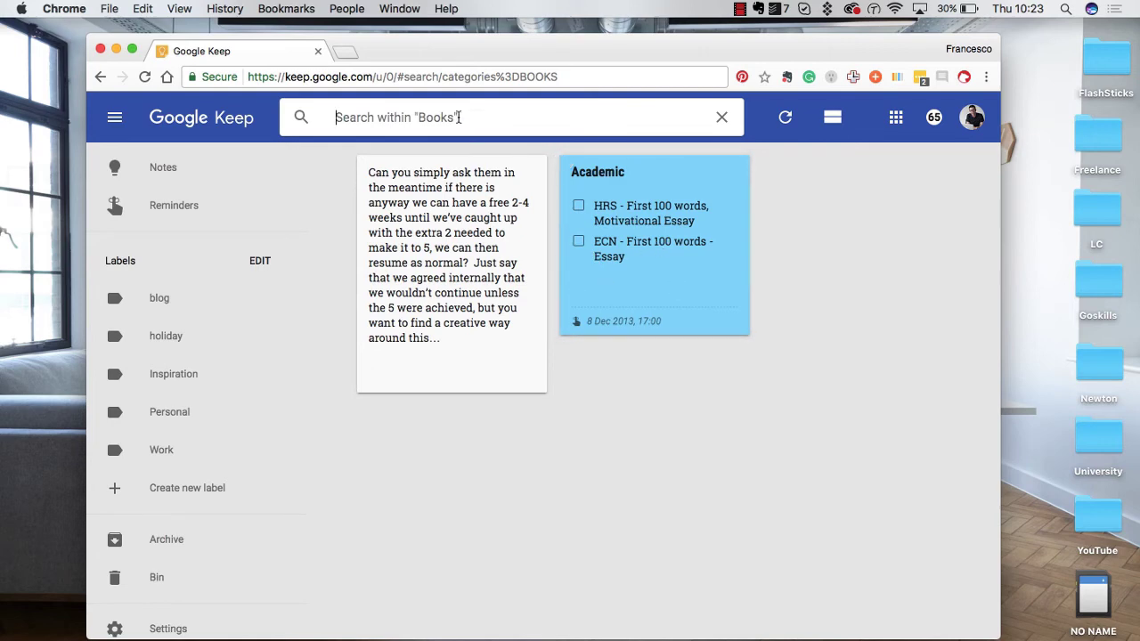
Clear the Books filter and show the notes in the Groceries category instead
{"action": "left_click", "coordinate": [721, 116]}
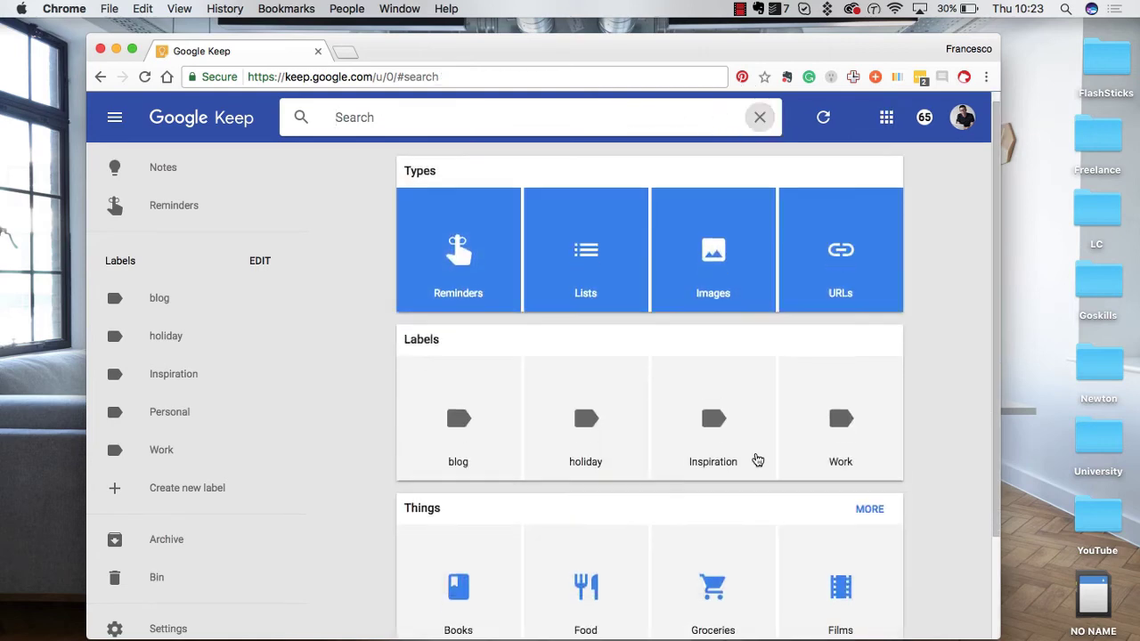
{"action": "scroll", "coordinate": [757, 460], "scroll_direction": "down", "scroll_amount": 3}
{"action": "left_click", "coordinate": [722, 449]}
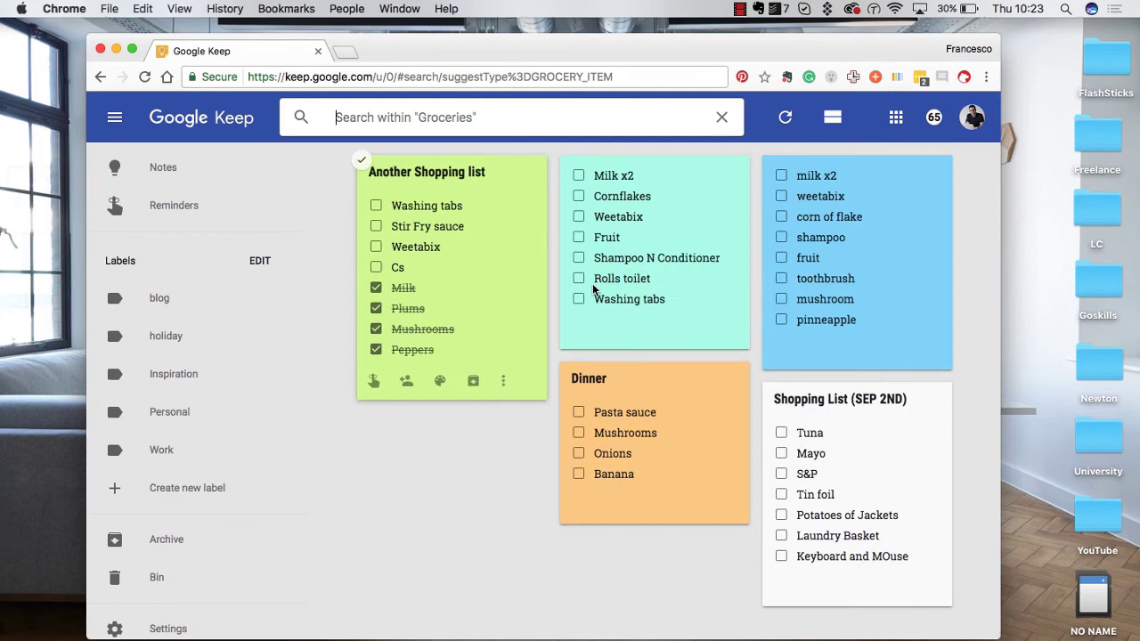